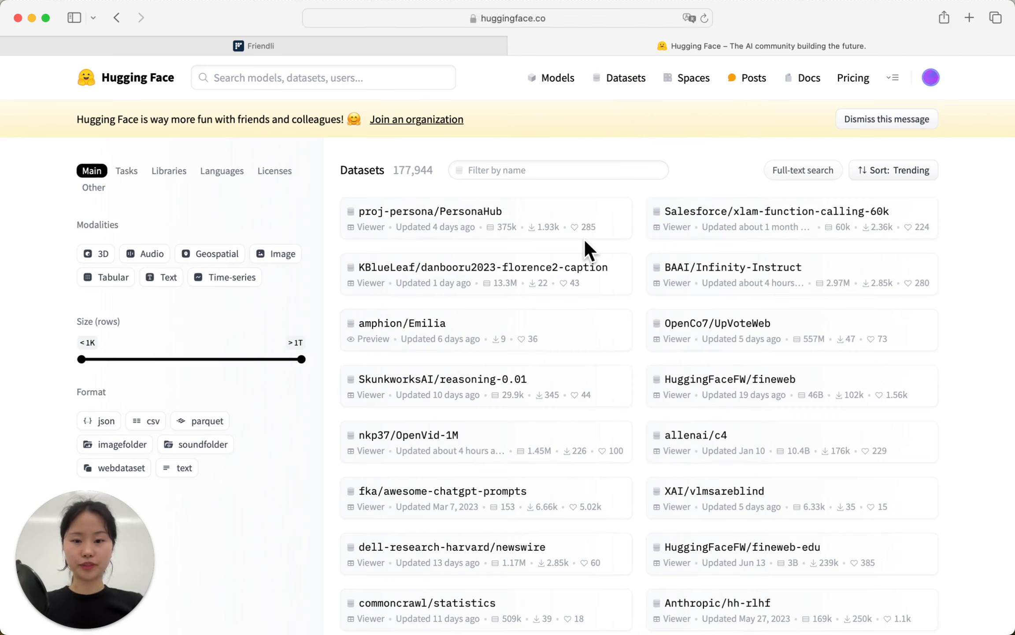
- Switch to Friendli Suite and open the Hugging Face access token update form in the user settings
{"action": "left_click", "coordinate": [458, 46]}
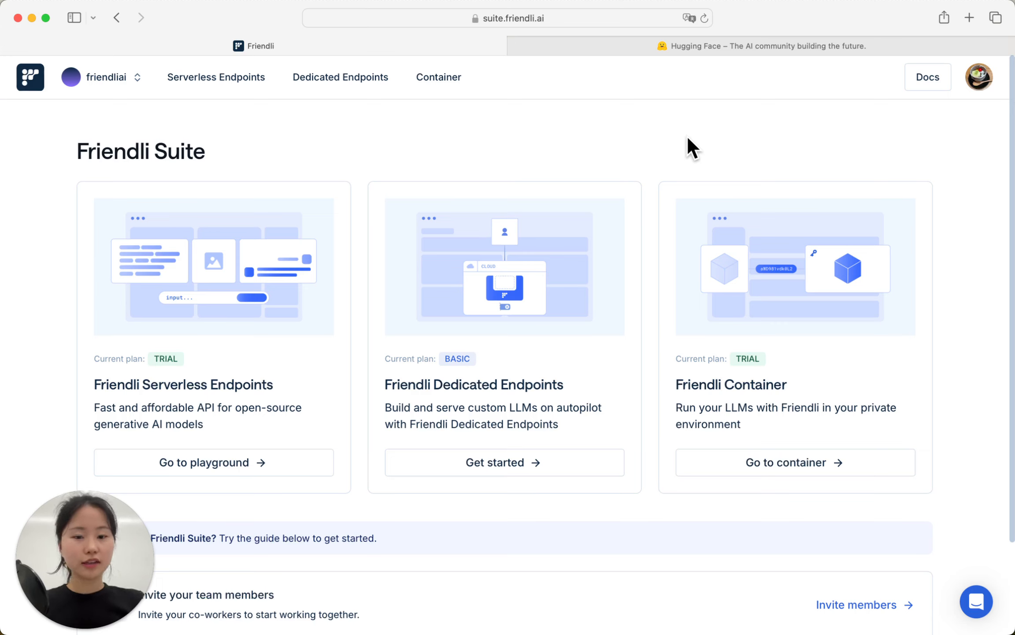
{"action": "left_click", "coordinate": [986, 78]}
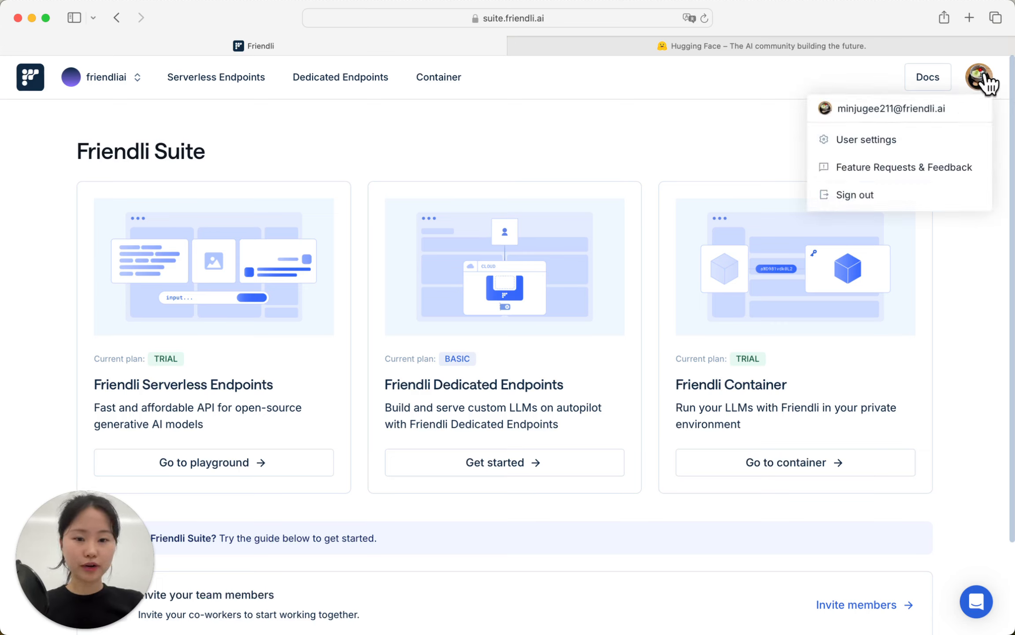
{"action": "left_click", "coordinate": [920, 138]}
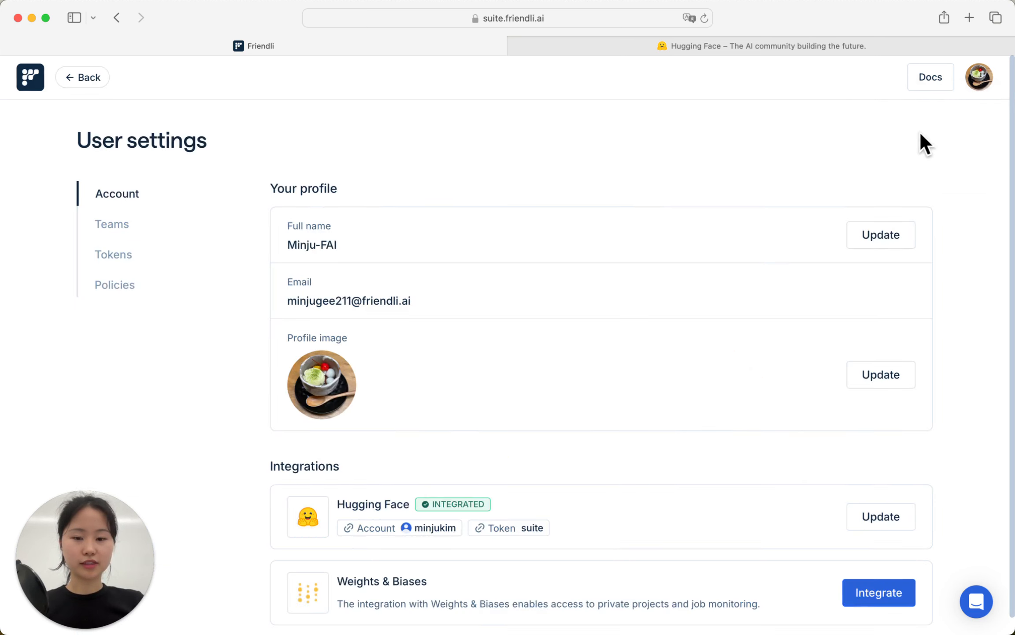
{"action": "scroll", "coordinate": [911, 445], "scroll_direction": "down", "scroll_amount": 1}
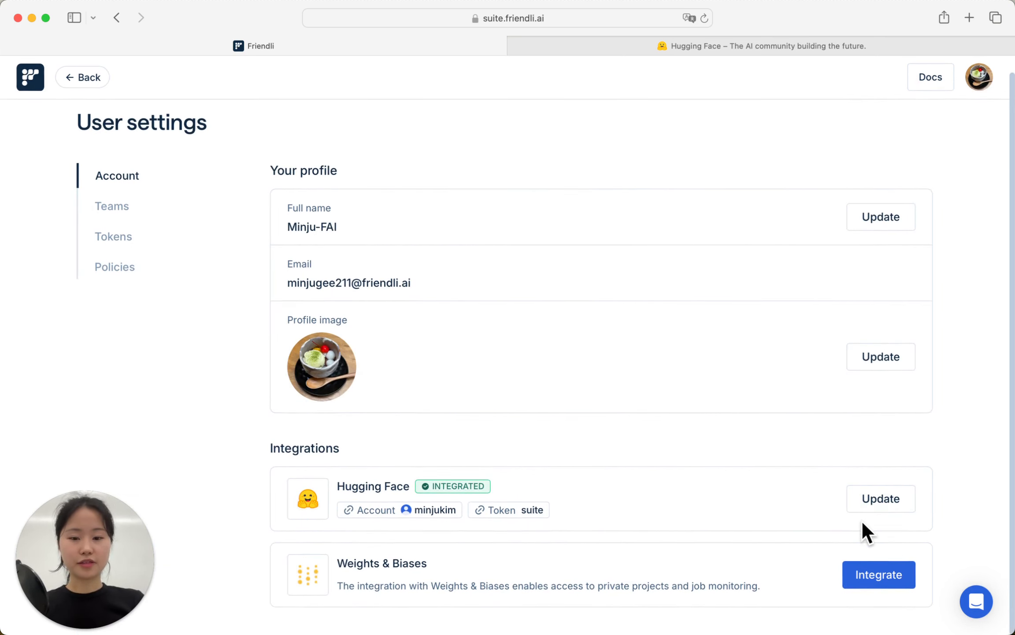
{"action": "left_click", "coordinate": [882, 512]}
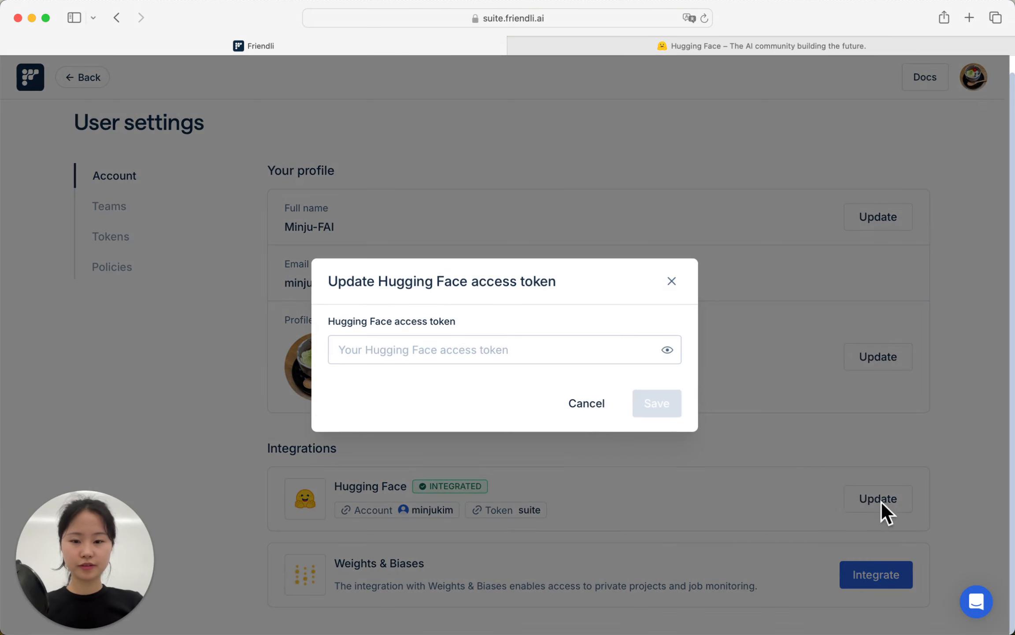
{"action": "left_click", "coordinate": [606, 345]}
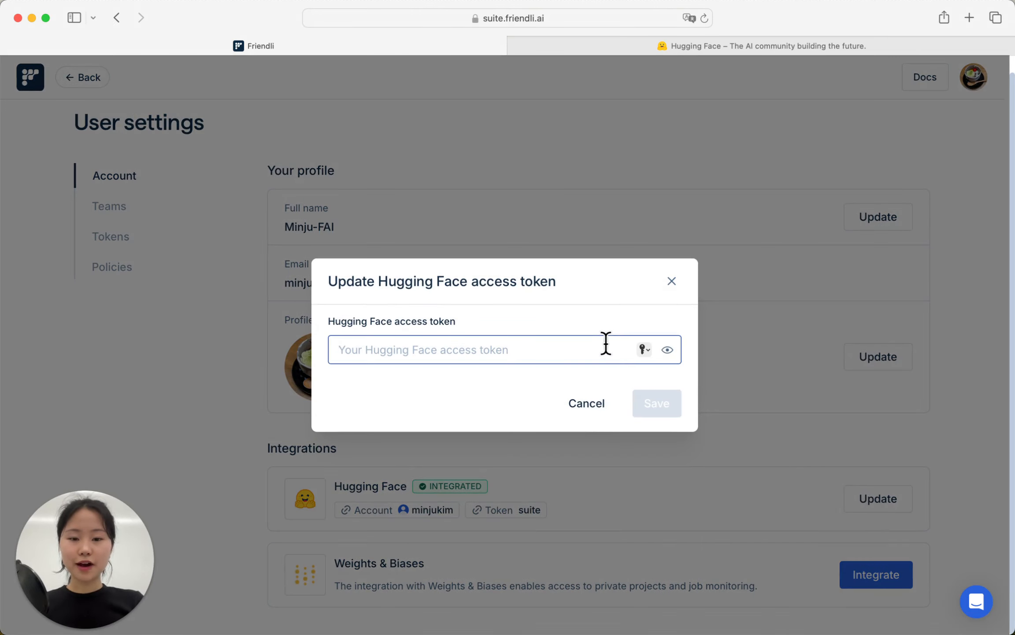
- View Hugging Face's form for creating a new access token, and return to Friendli Suite to cancel the token update
{"action": "left_click", "coordinate": [720, 53]}
{"action": "left_click", "coordinate": [931, 77]}
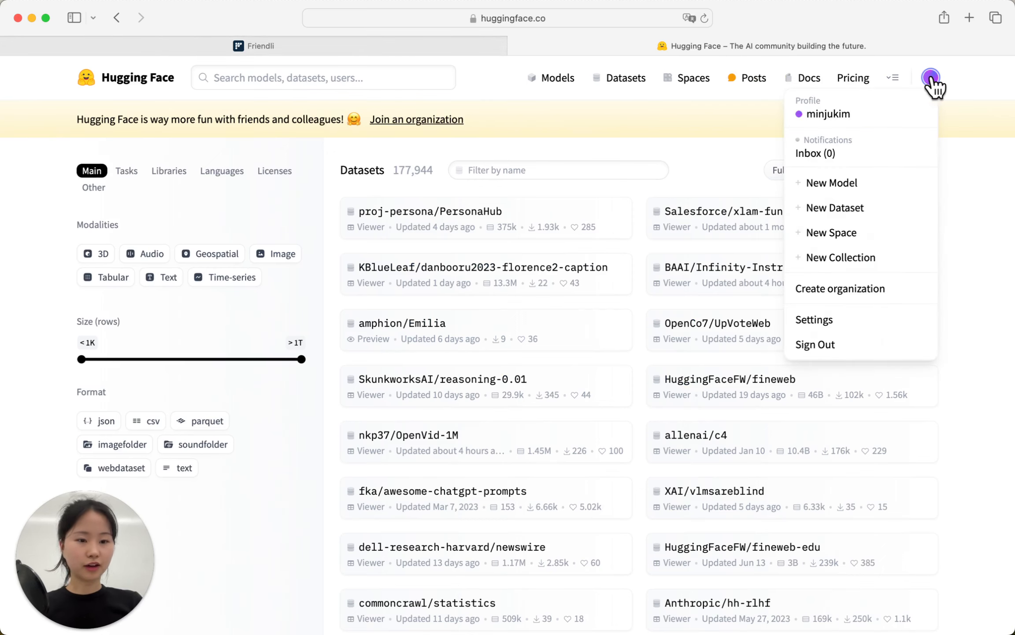
{"action": "left_click", "coordinate": [824, 320]}
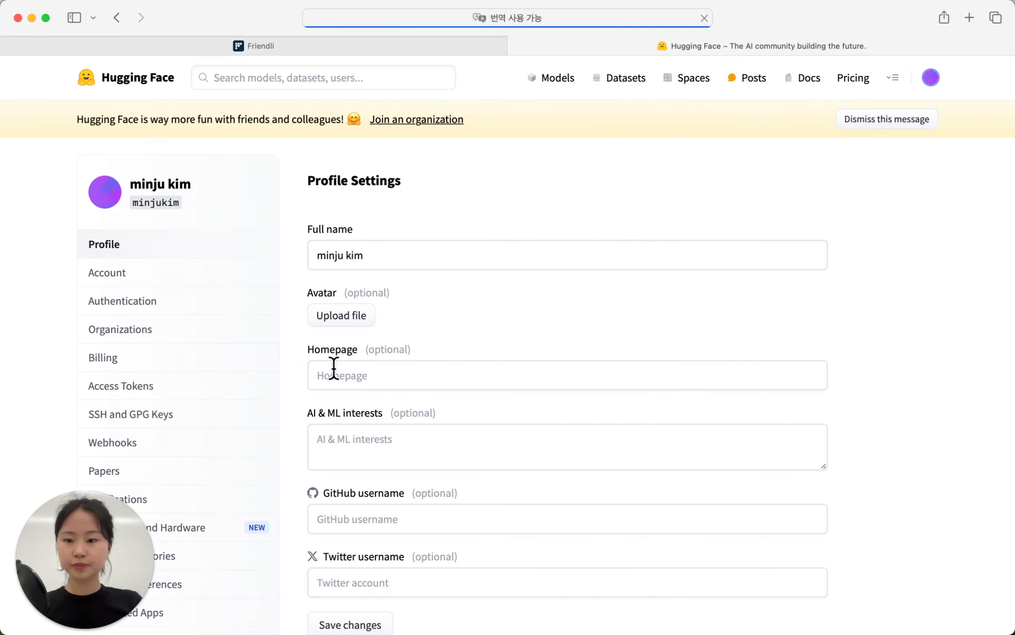
{"action": "left_click", "coordinate": [148, 386]}
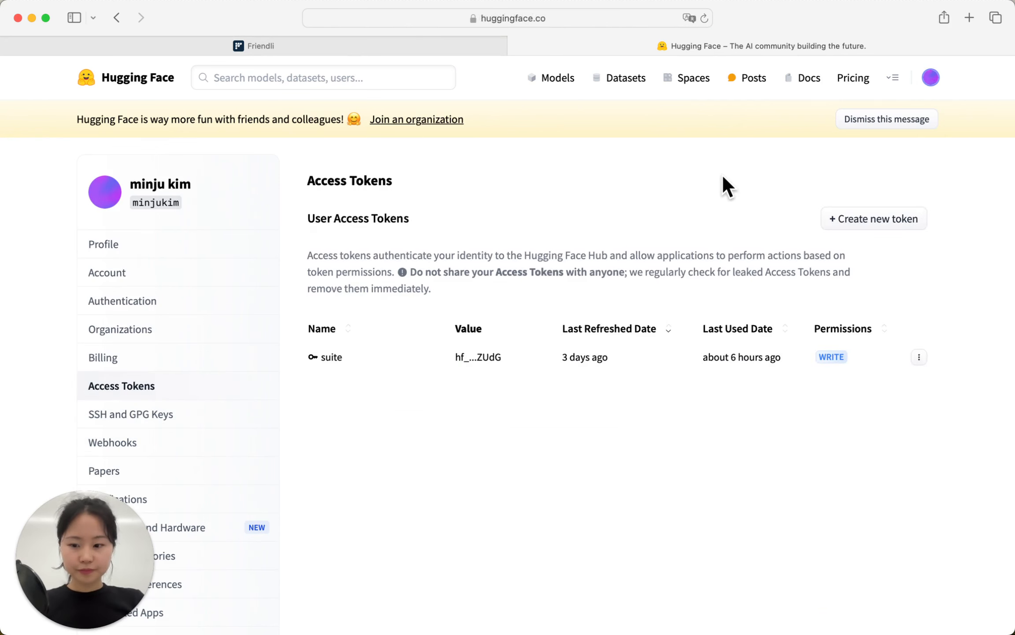
{"action": "left_click", "coordinate": [871, 228]}
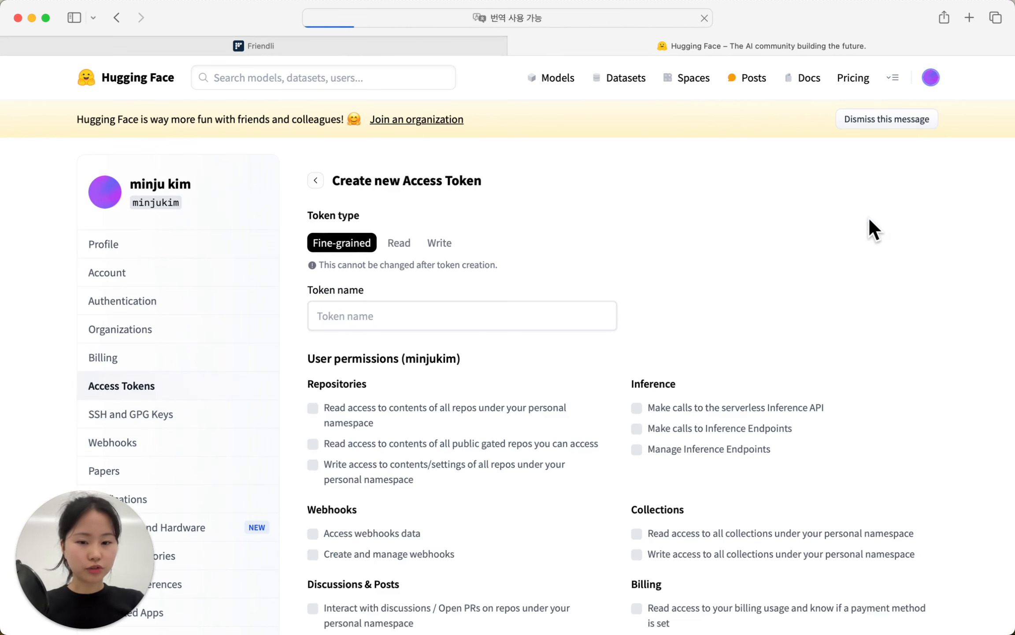
{"action": "left_click", "coordinate": [353, 46]}
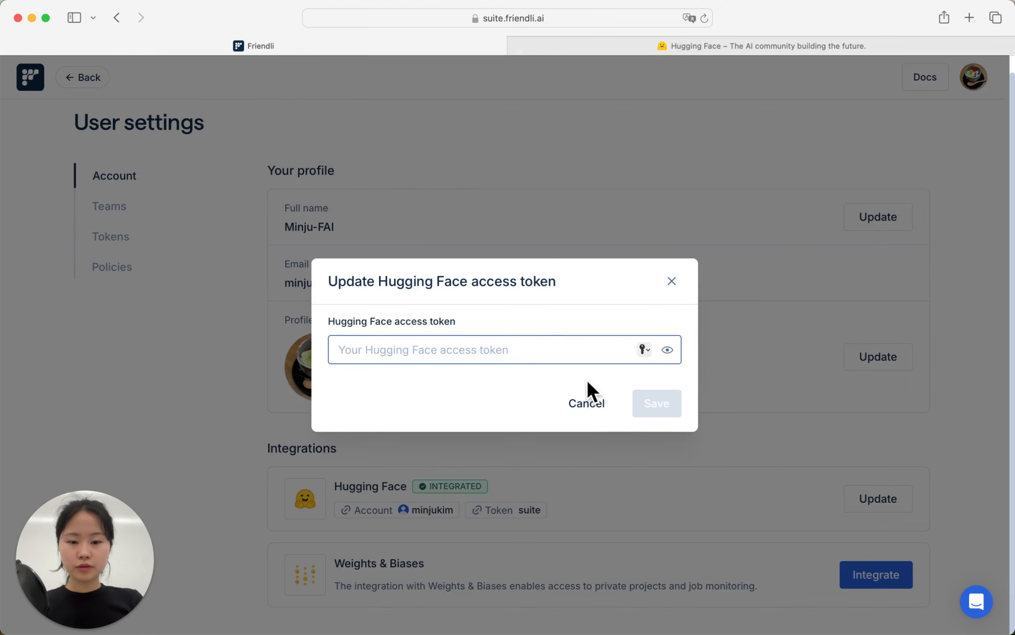
{"action": "left_click", "coordinate": [584, 406]}
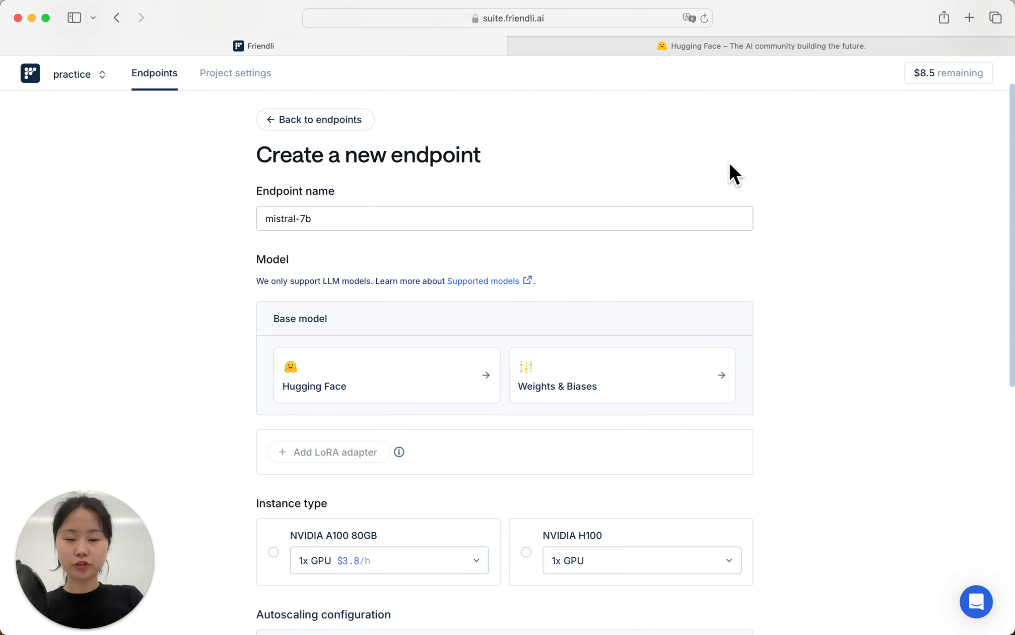
- Choose Hugging Face as the base model source and select the gated model meta-llama/Meta-Llama-3-70B-Instruct
{"action": "left_click", "coordinate": [424, 383]}
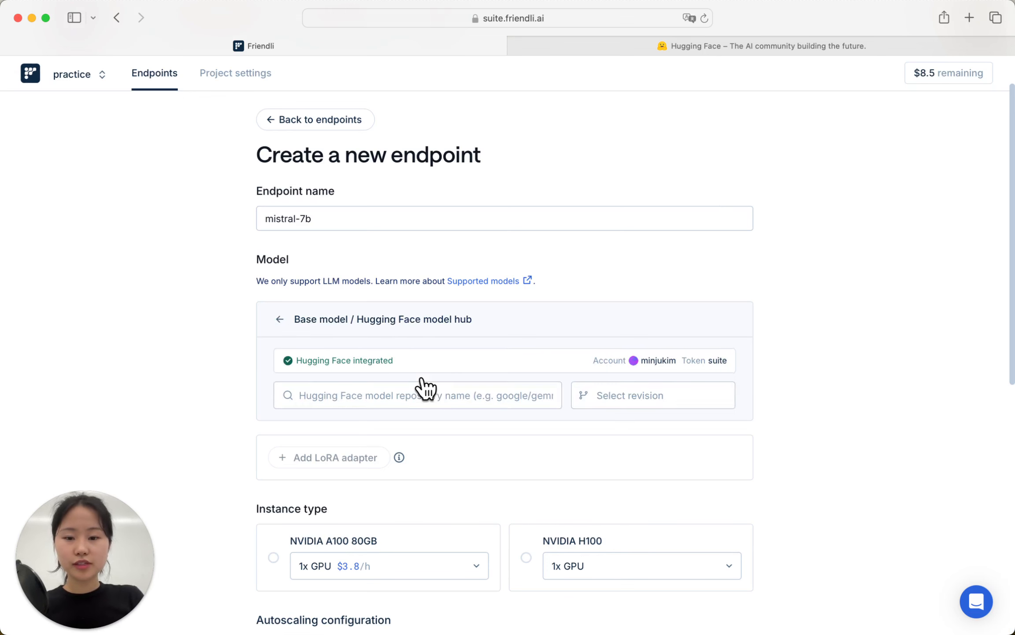
{"action": "left_click", "coordinate": [430, 390]}
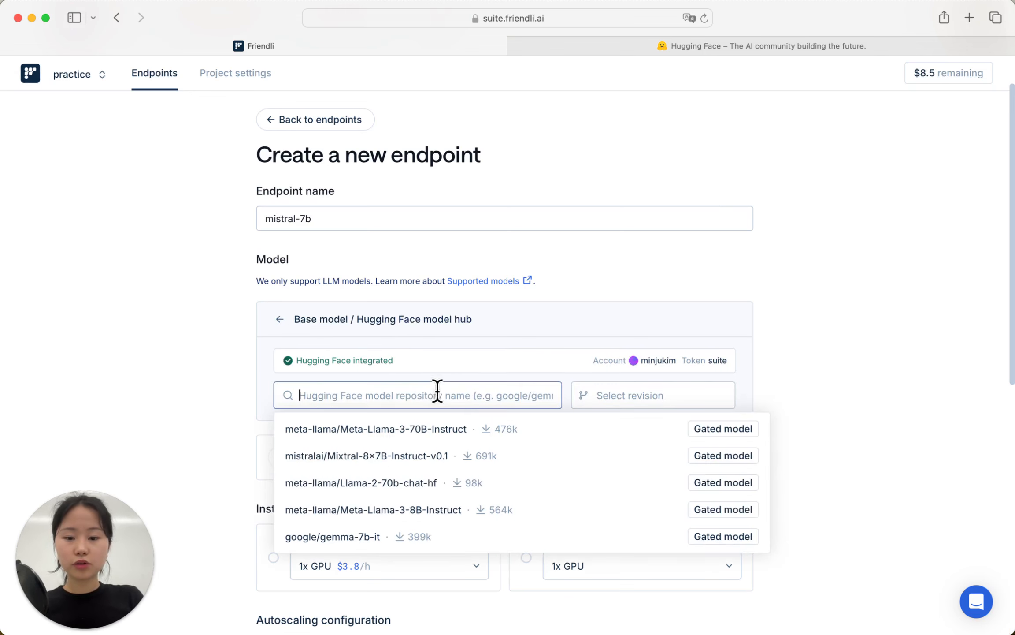
{"action": "left_click", "coordinate": [574, 435]}
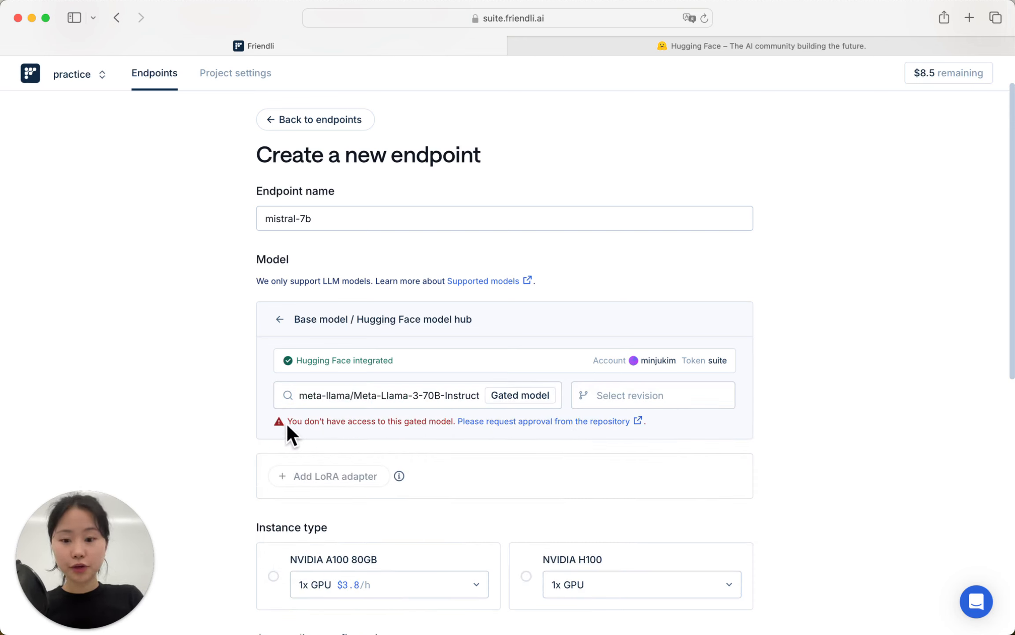
{"action": "left_click_drag", "start_coordinate": [287, 423], "coordinate": [455, 424]}
{"action": "left_click", "coordinate": [455, 455]}
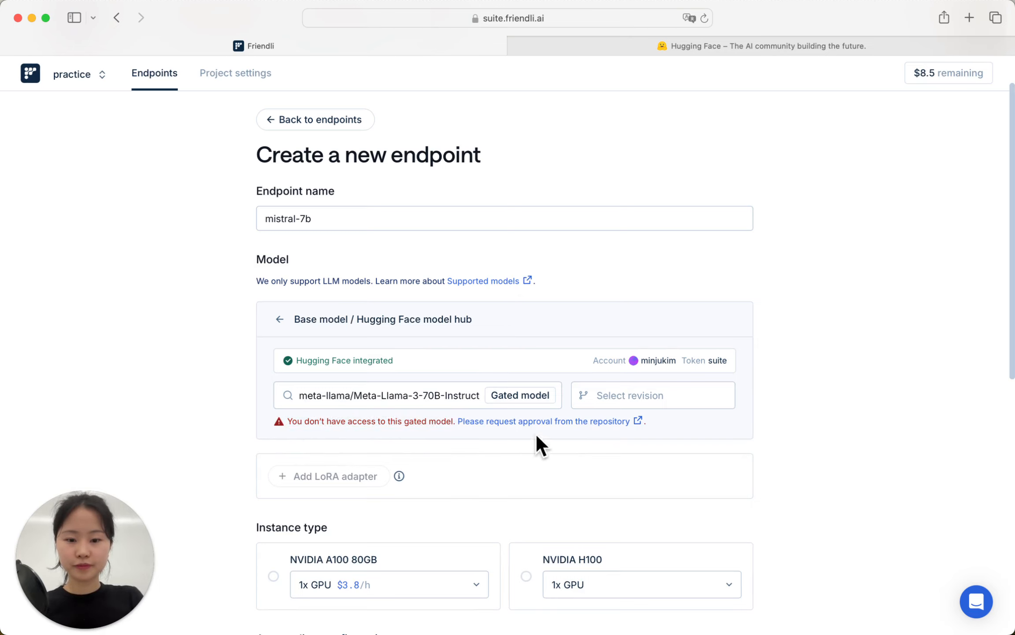
- Open the gated model's repository and examine its full license agreement and access request form
{"action": "left_click", "coordinate": [545, 422]}
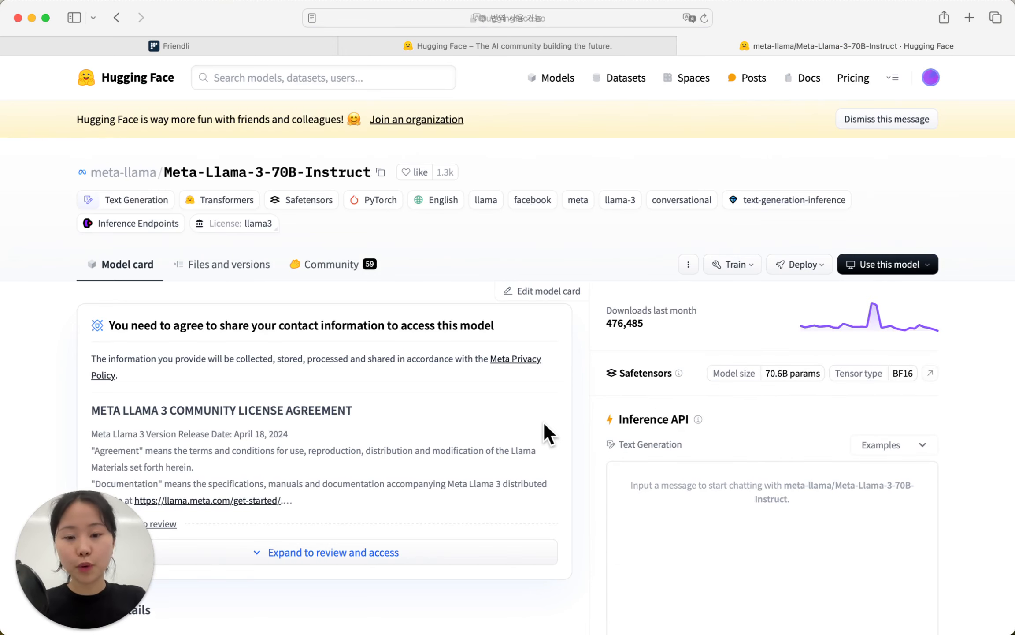
{"action": "left_click", "coordinate": [430, 556]}
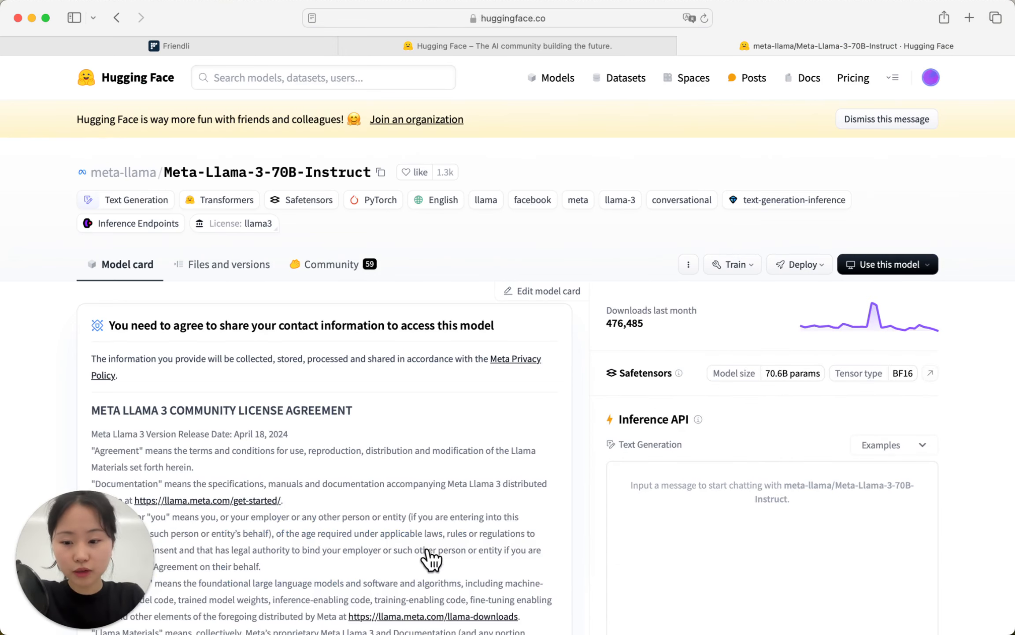
{"action": "scroll", "coordinate": [459, 446], "scroll_direction": "down", "scroll_amount": 3}
{"action": "scroll", "coordinate": [459, 445], "scroll_direction": "down", "scroll_amount": 20}
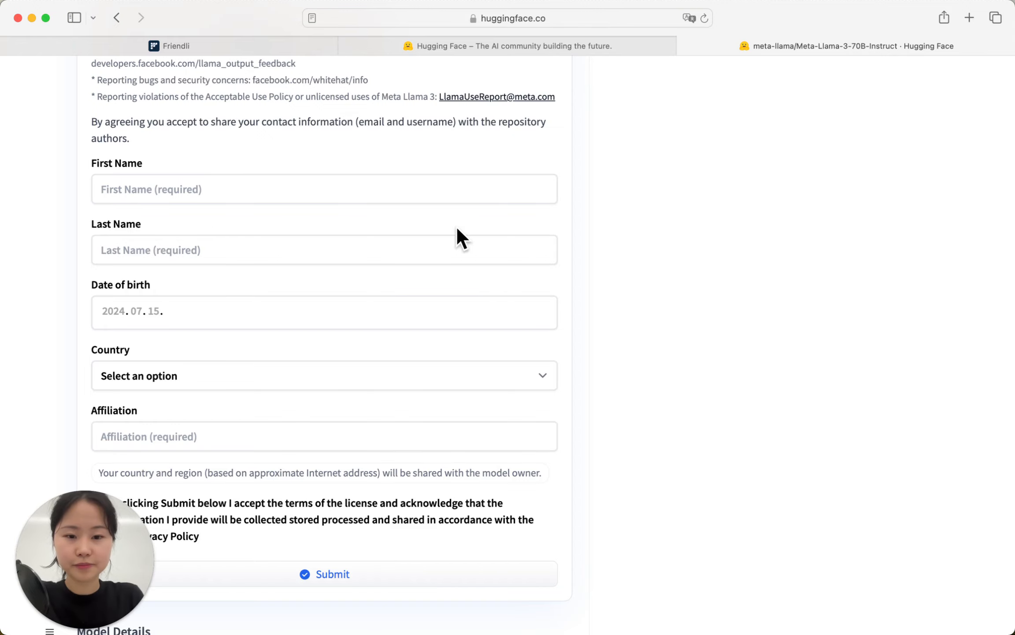
{"action": "scroll", "coordinate": [911, 120], "scroll_direction": "up", "scroll_amount": 20}
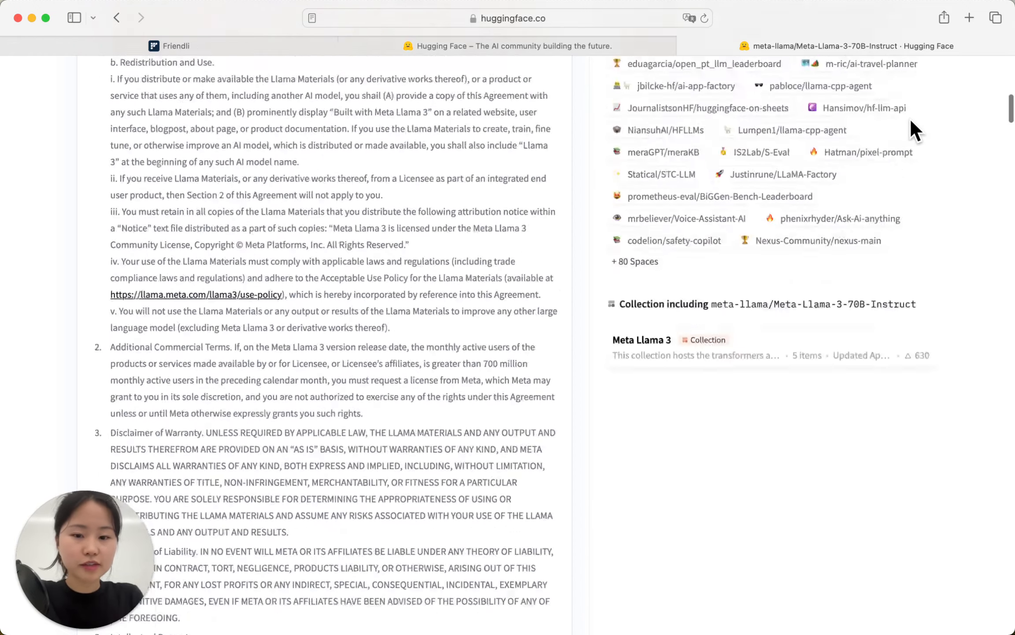
- Open the Gated Repositories page in the Hugging Face account settings to check the access requests
{"action": "left_click", "coordinate": [930, 84]}
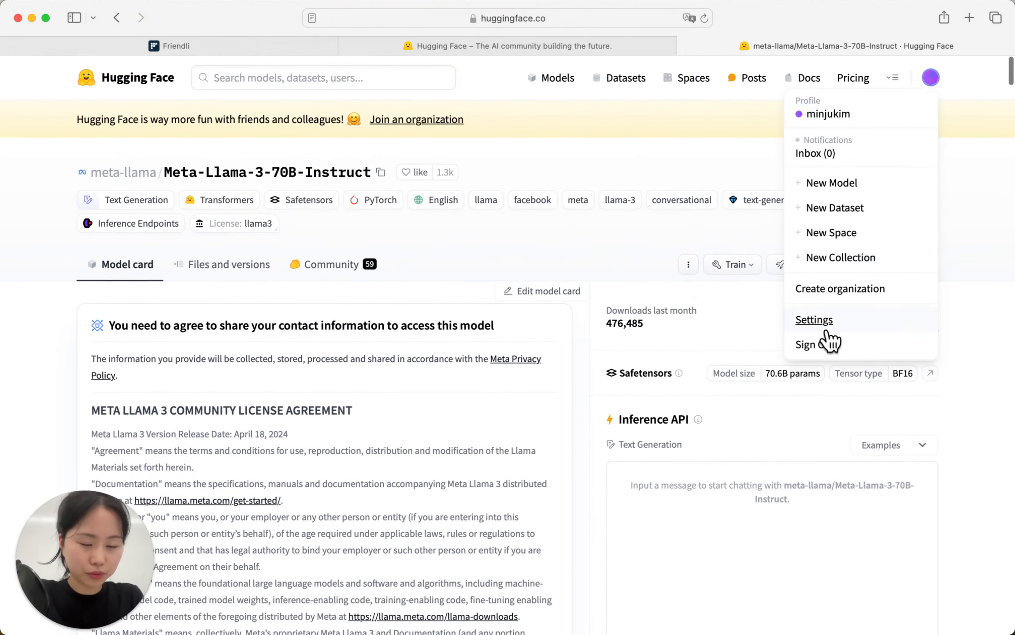
{"action": "left_click", "coordinate": [825, 324]}
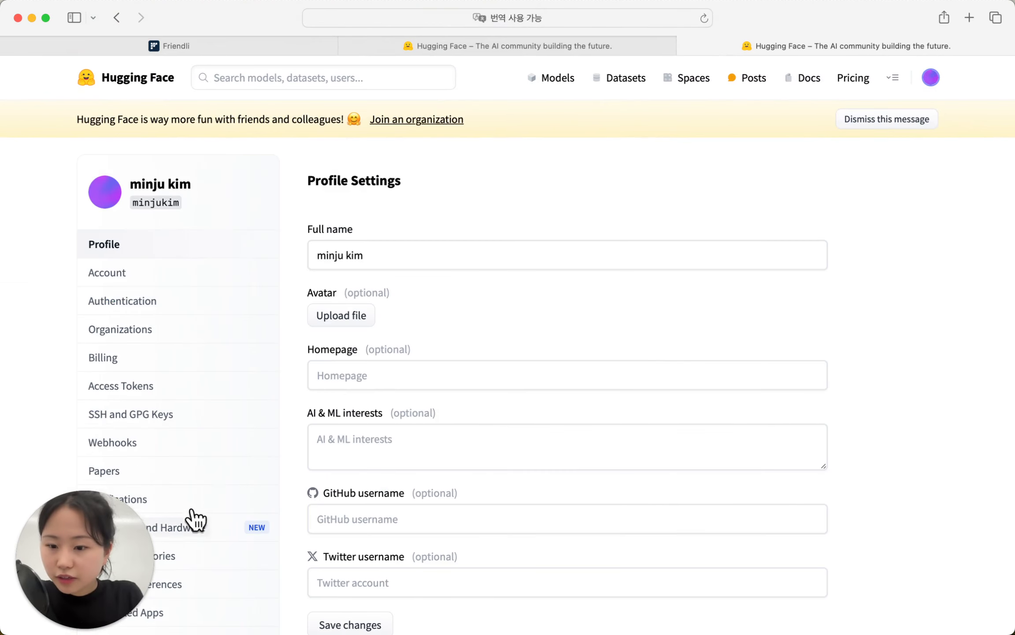
{"action": "scroll", "coordinate": [193, 517], "scroll_direction": "down", "scroll_amount": 1}
{"action": "left_click_drag", "start_coordinate": [129, 544], "coordinate": [391, 488]}
{"action": "scroll", "coordinate": [162, 515], "scroll_direction": "down", "scroll_amount": 3}
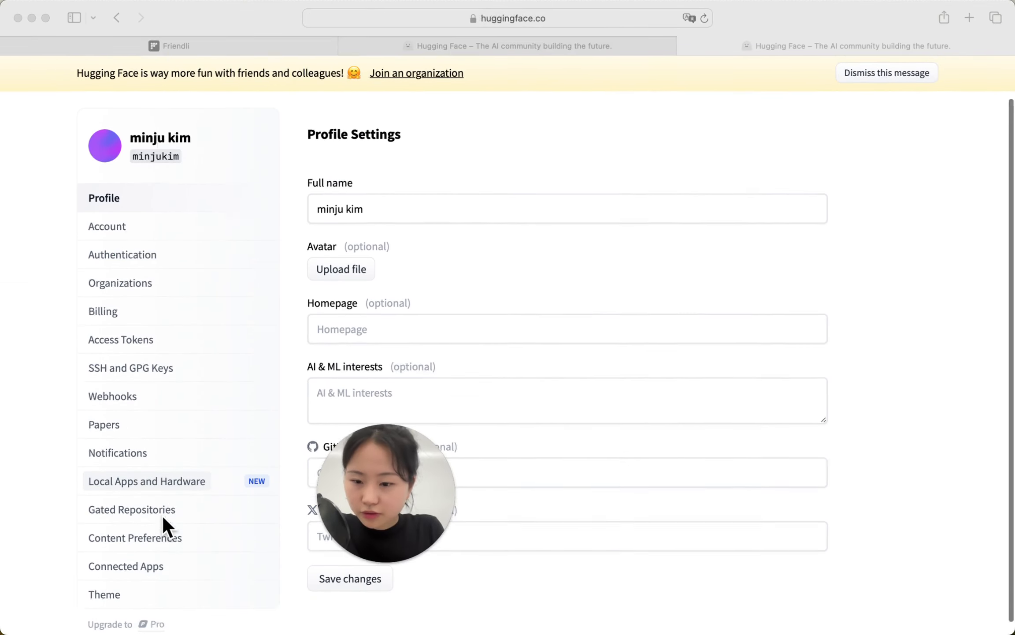
{"action": "left_click", "coordinate": [154, 498]}
{"action": "left_click", "coordinate": [154, 497]}
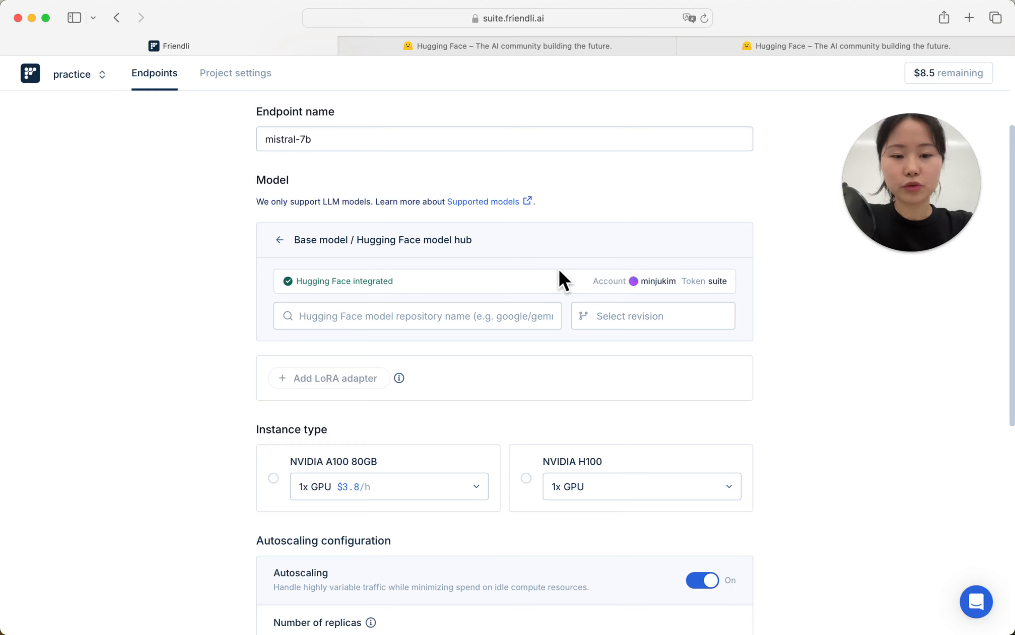
- Search the Hugging Face model repositories for mistral7b and select mistralai/Mistral-7B-v0.1 as the base model
{"action": "left_click", "coordinate": [515, 316]}
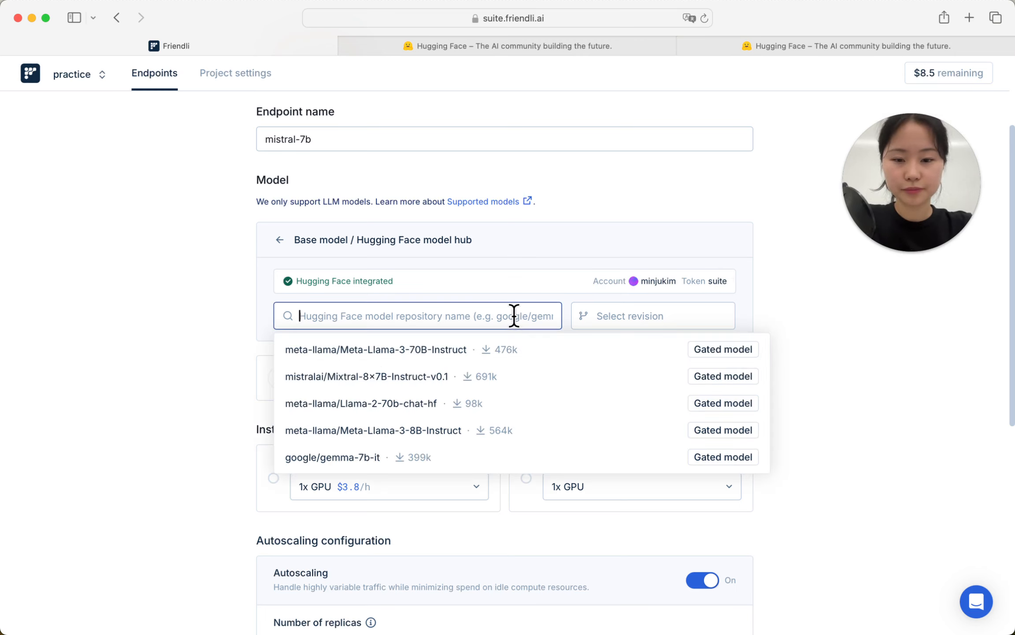
{"action": "left_click", "coordinate": [682, 296]}
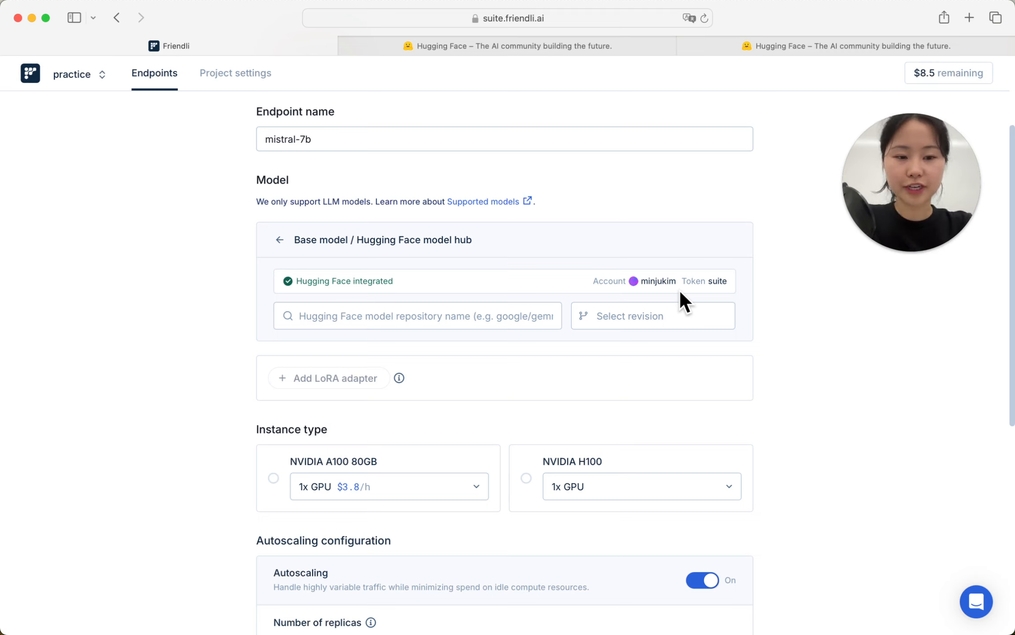
{"action": "left_click", "coordinate": [474, 316]}
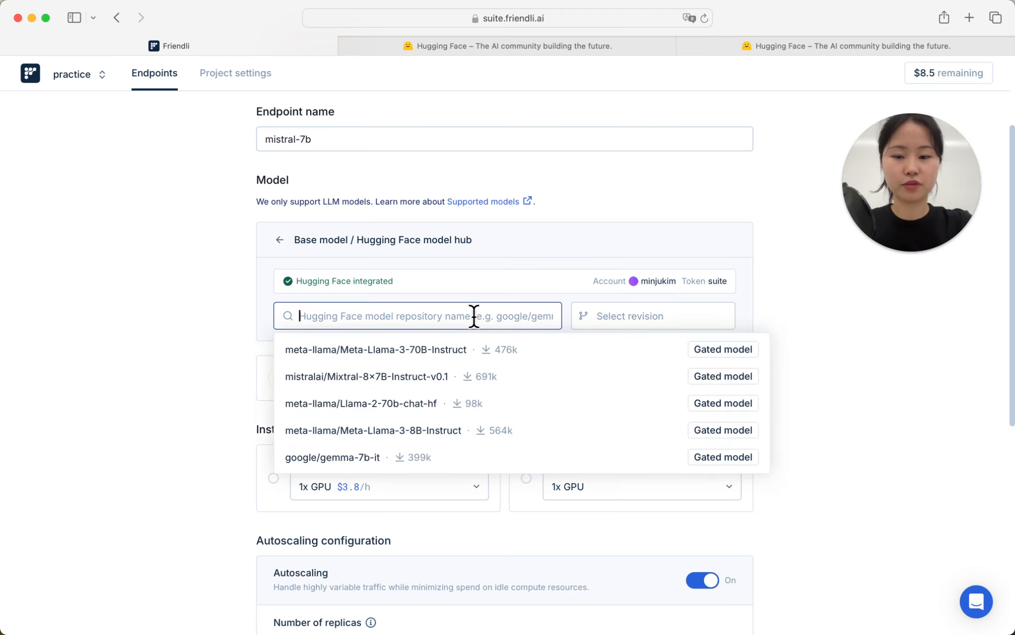
{"action": "type", "text": "mistral7b"}
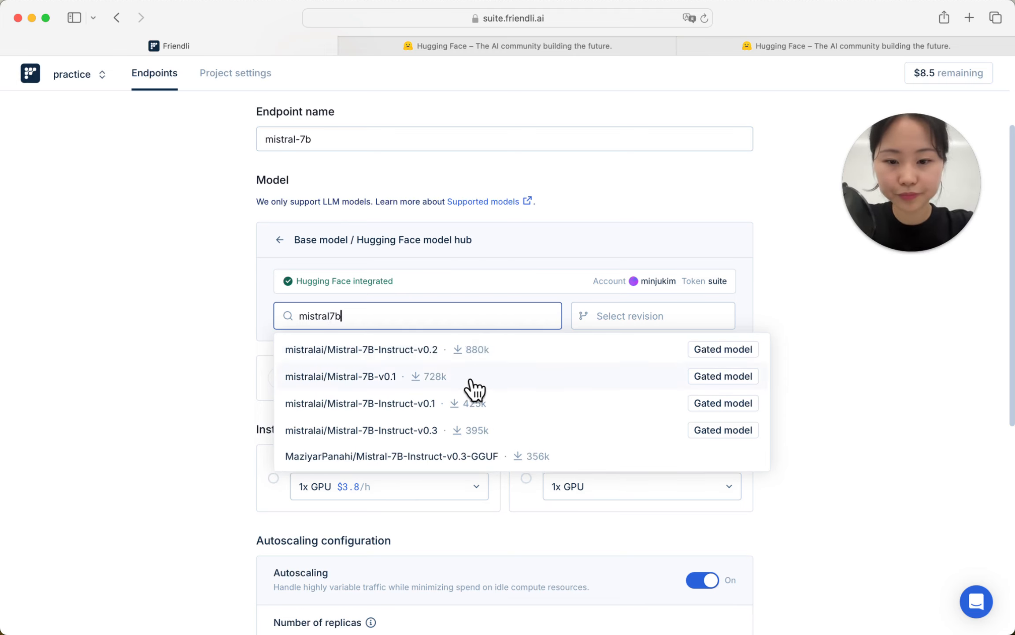
{"action": "left_click", "coordinate": [472, 386]}
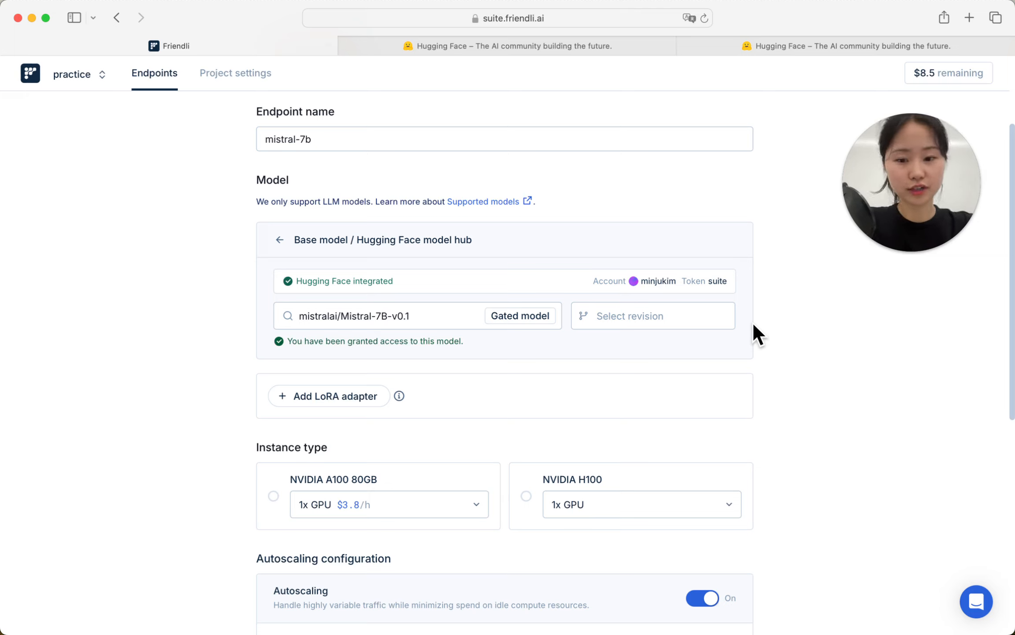
- Compare the GPU options of the NVIDIA A100 80GB and H100 instances, and select the A100 80GB with 1x GPU
{"action": "scroll", "coordinate": [613, 489], "scroll_direction": "down", "scroll_amount": 5}
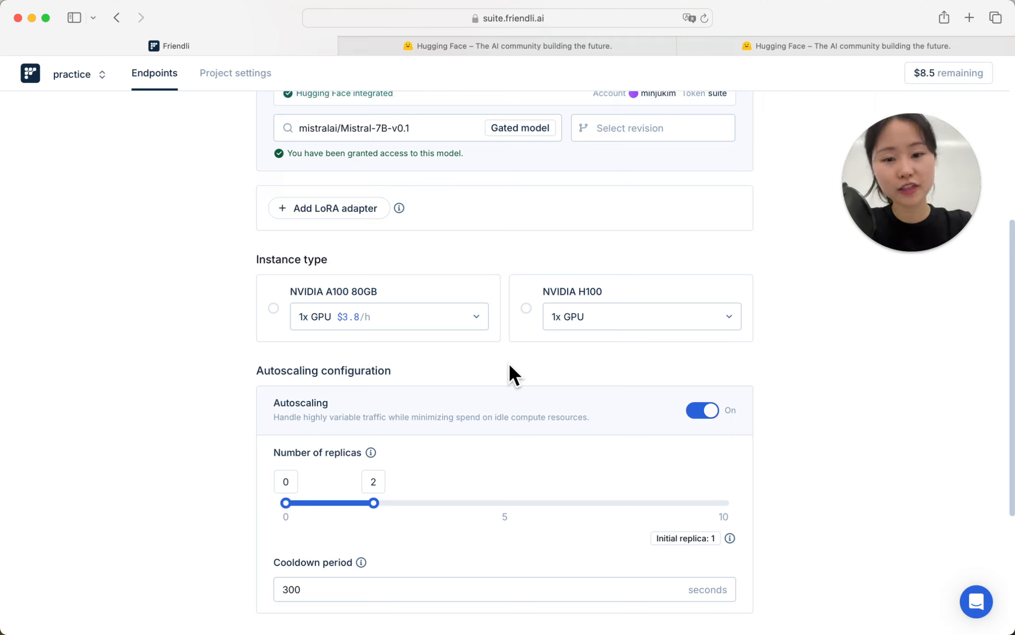
{"action": "left_click", "coordinate": [429, 318]}
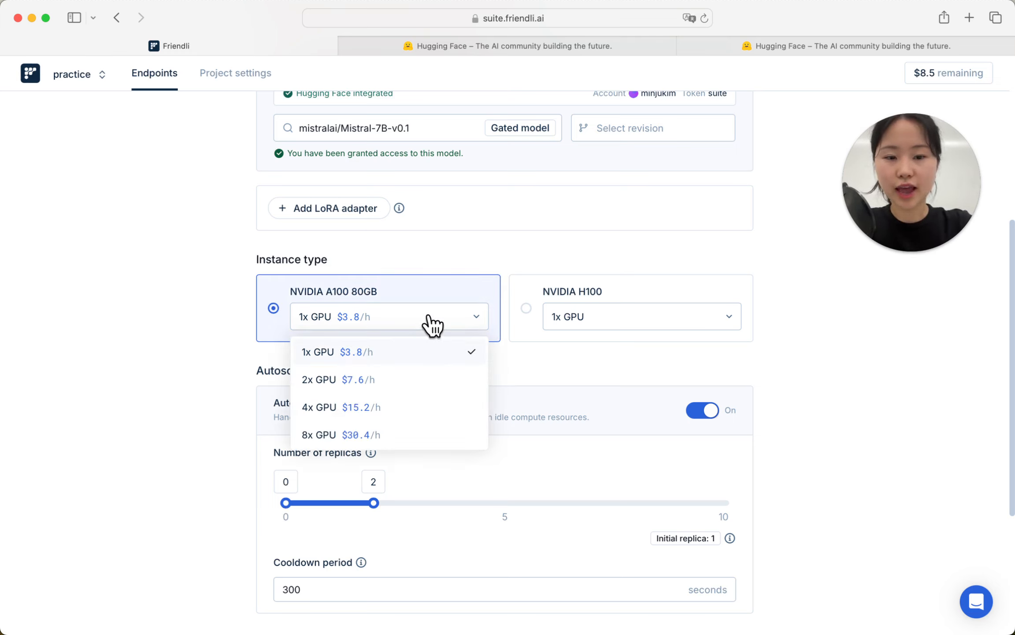
{"action": "left_click", "coordinate": [606, 326]}
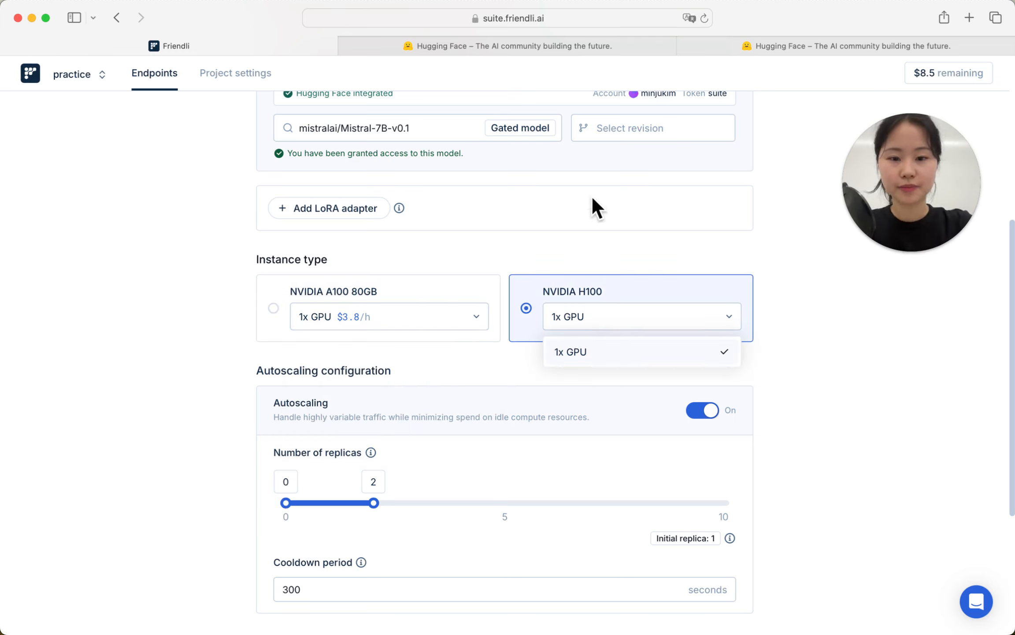
{"action": "left_click", "coordinate": [453, 324]}
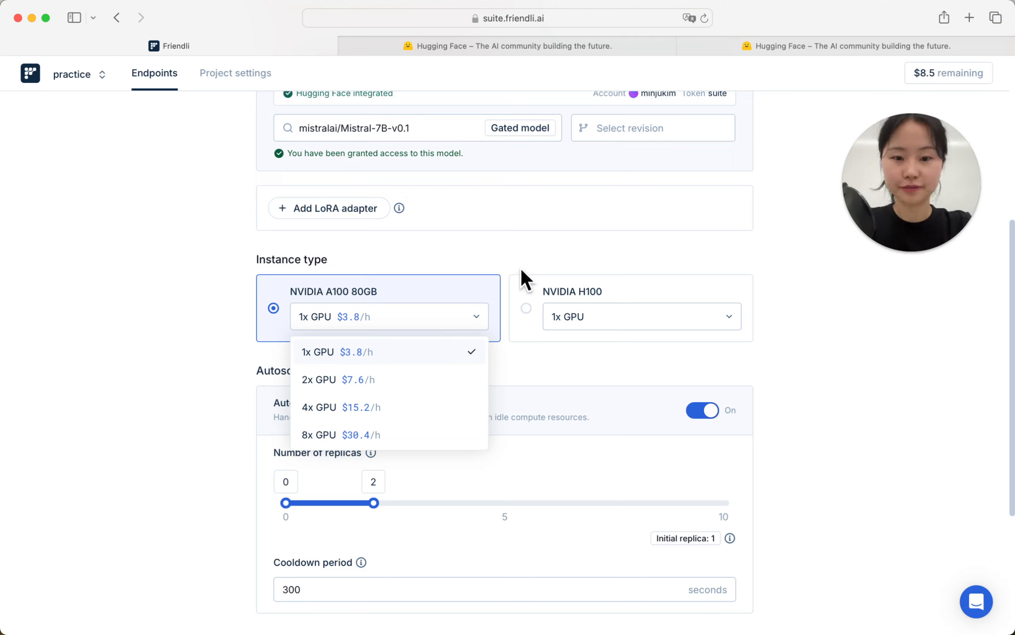
{"action": "left_click", "coordinate": [644, 325]}
{"action": "left_click", "coordinate": [643, 326]}
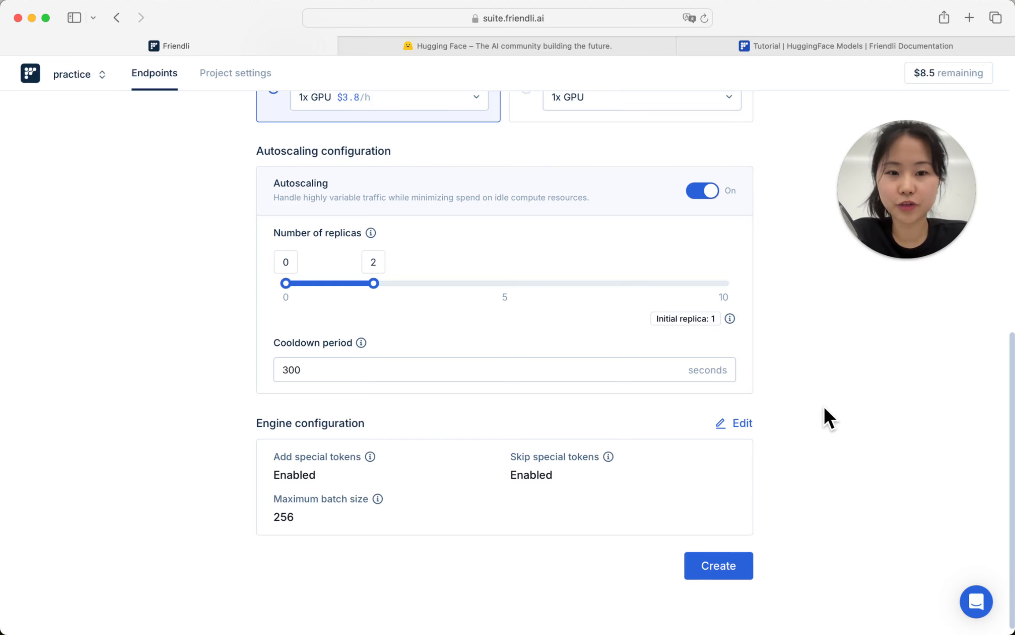
- Create the mistral-7b endpoint and review its configuration and status in the overview
{"action": "left_click", "coordinate": [734, 564]}
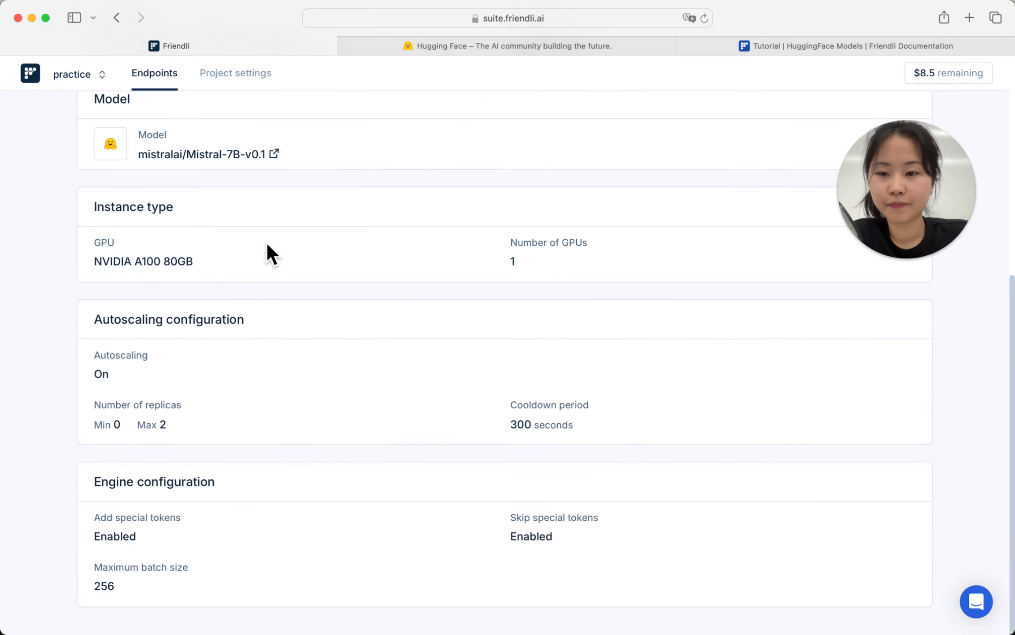
{"action": "scroll", "coordinate": [266, 243], "scroll_direction": "up", "scroll_amount": 8}
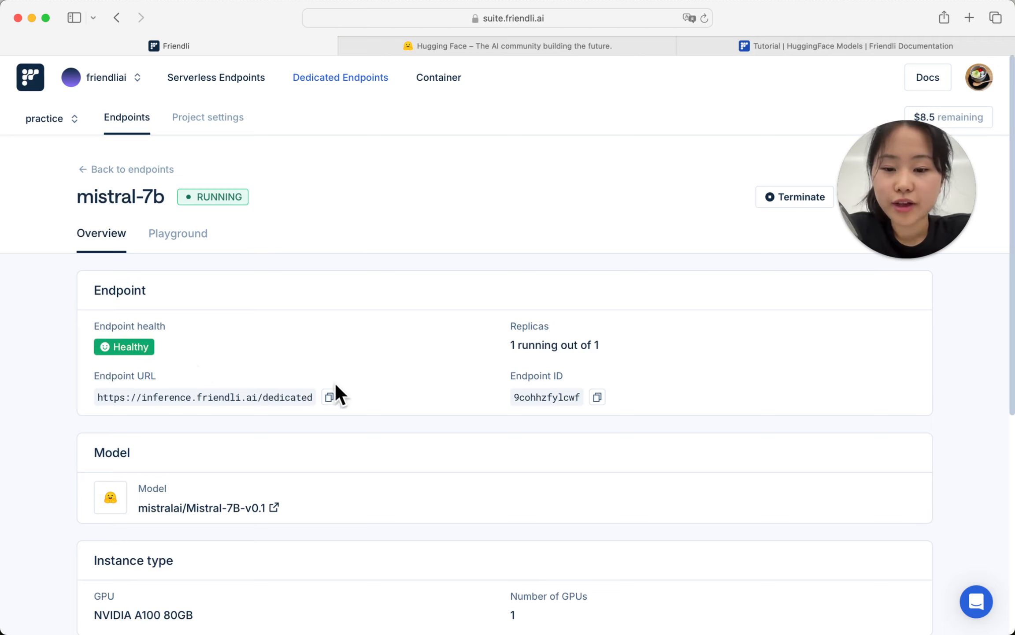
- Copy the endpoint URL and switch to the HuggingFace Models tutorial in the Friendli documentation
{"action": "left_click", "coordinate": [330, 398]}
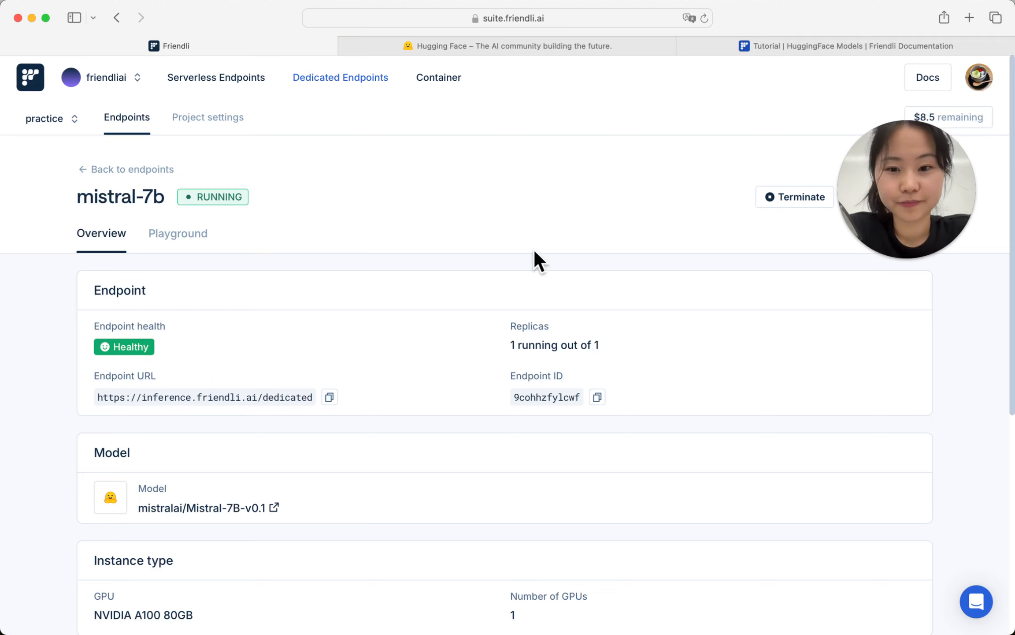
{"action": "left_click", "coordinate": [768, 52]}
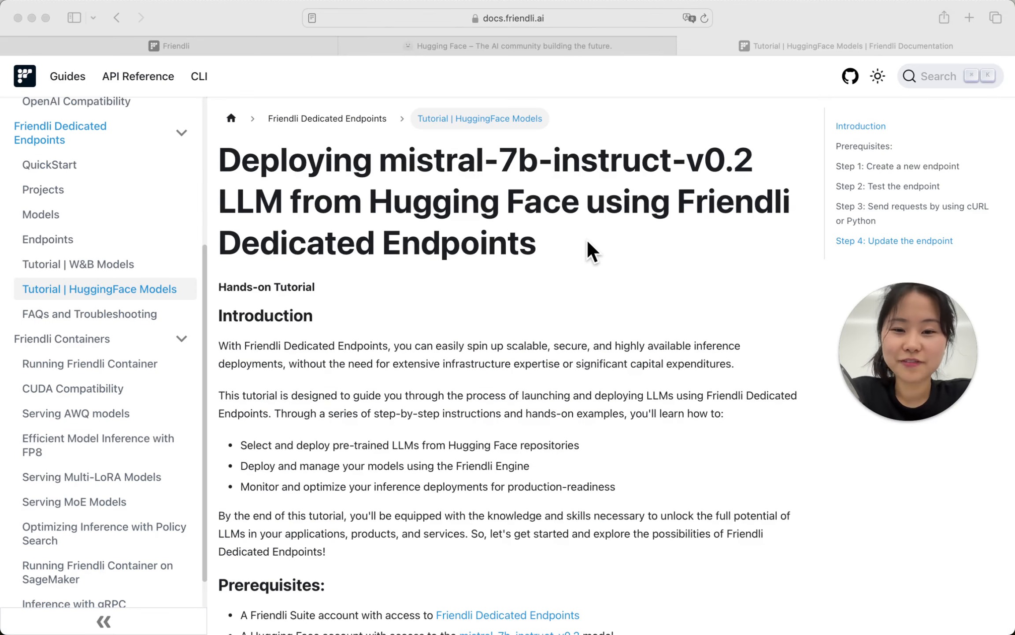